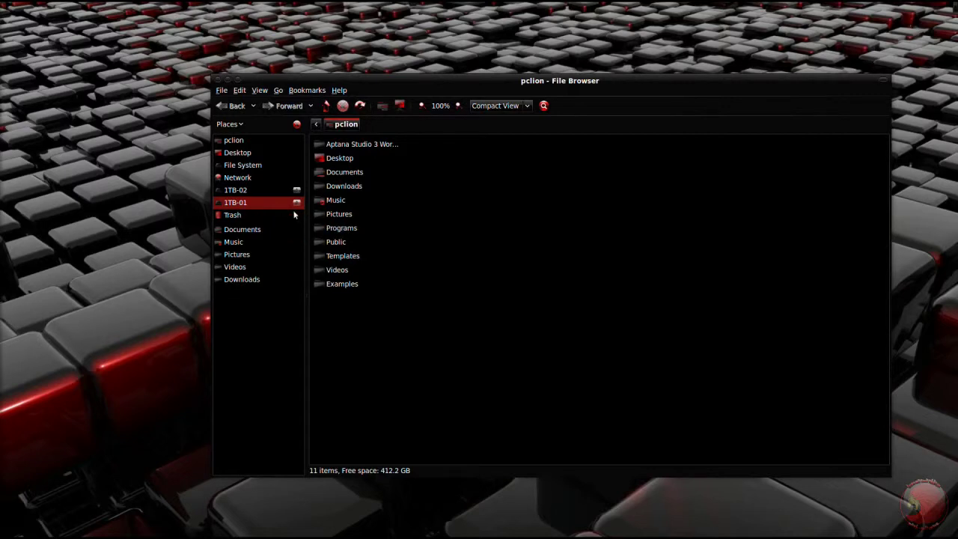
- Unmount and eject the 1TB-01 drive, getting past the Volume is busy warning
key(super+shift+m)
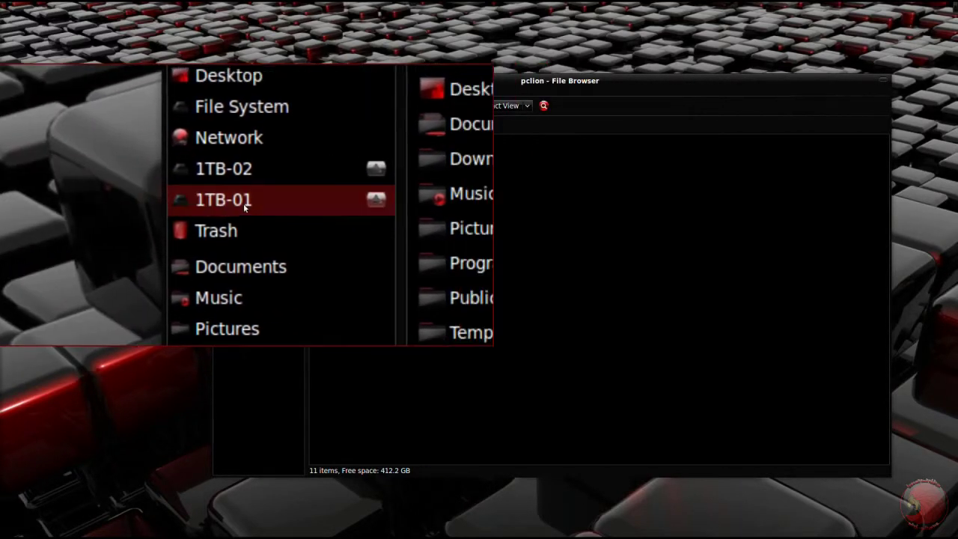
right_click(243, 204)
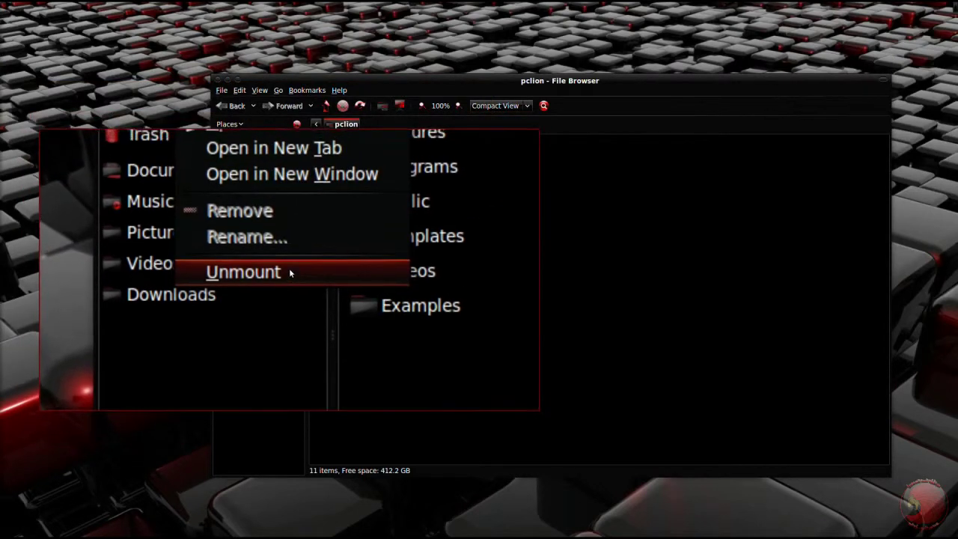
click(289, 266)
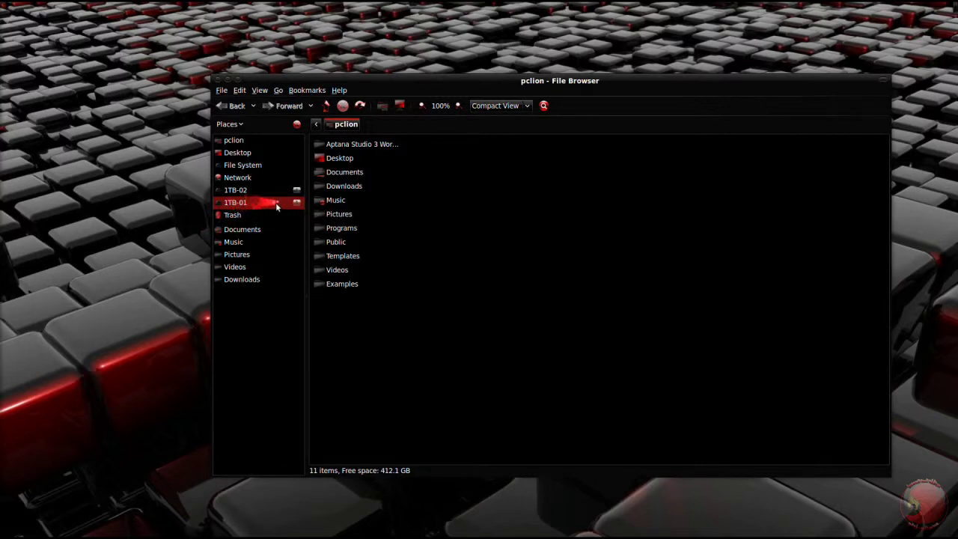
click(297, 204)
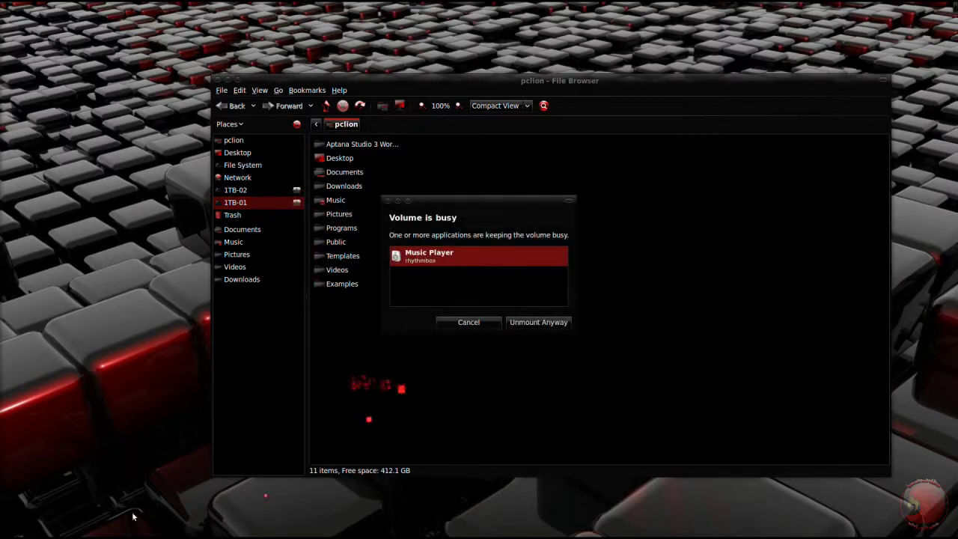
click(482, 322)
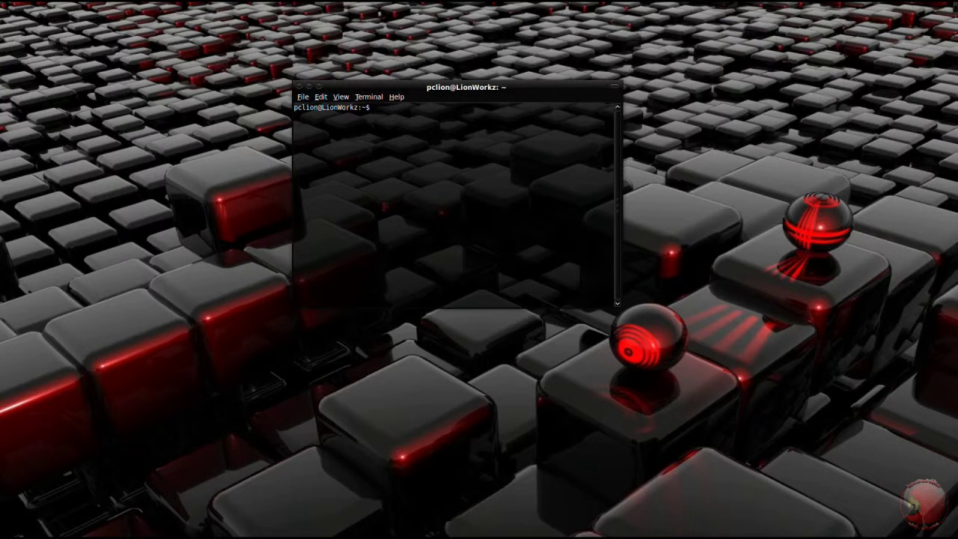
- Create the /media/1TB-01 folder with sudo mkdir
text(sudo mkdir /media/1Tb)
key(BackSpace)
text(B-01)
key(Return)
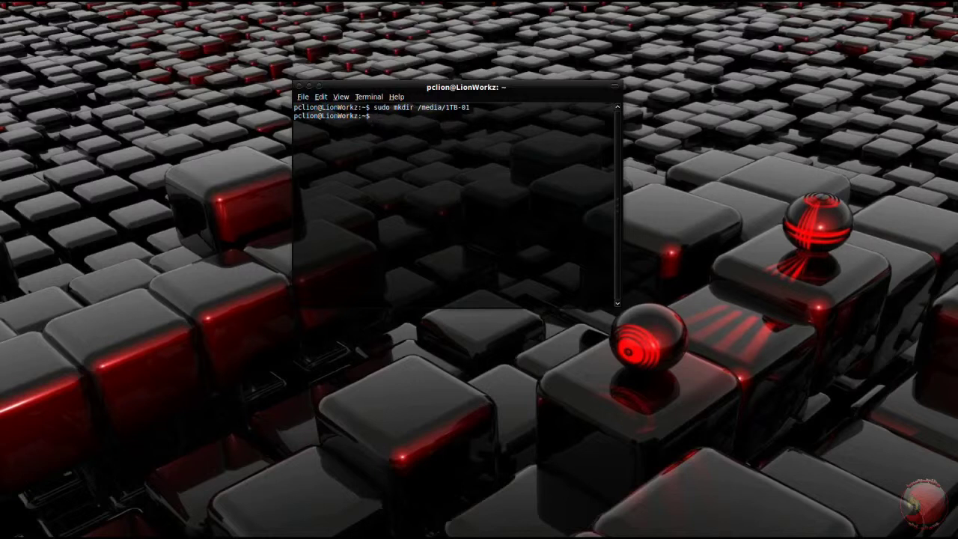
- List /media to confirm 1TB-01 now appears beside 1TB-02
text(ls /media)
key(Return)
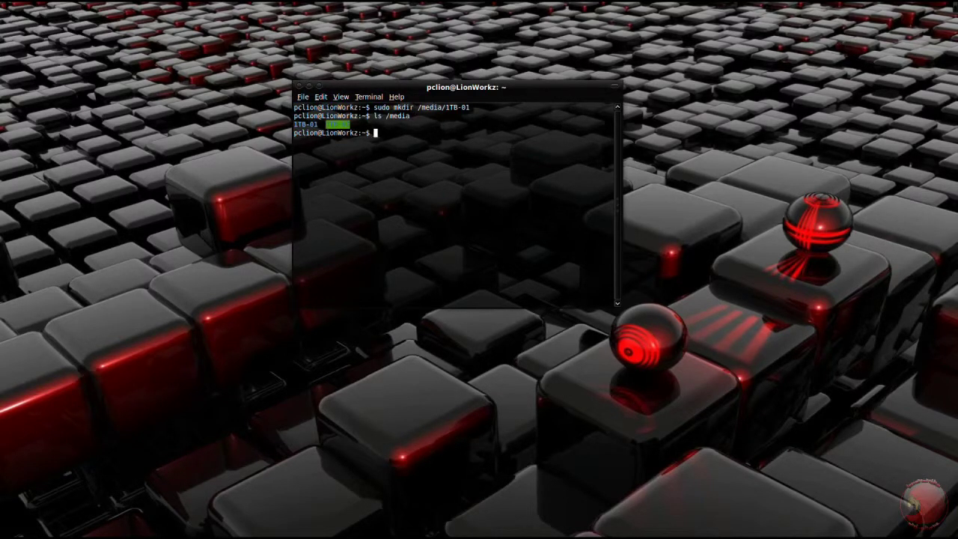
key(super+Up)
- Launch Disk Utility and select the second 1.0 TB hard disk, /dev/sdc
key(alt+F1)
mouse_move(340, 418)
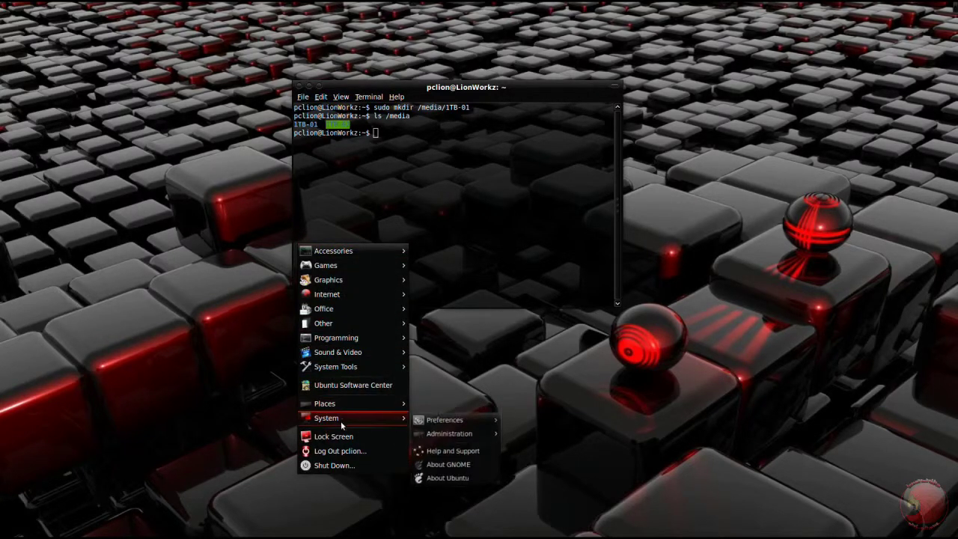
mouse_move(448, 432)
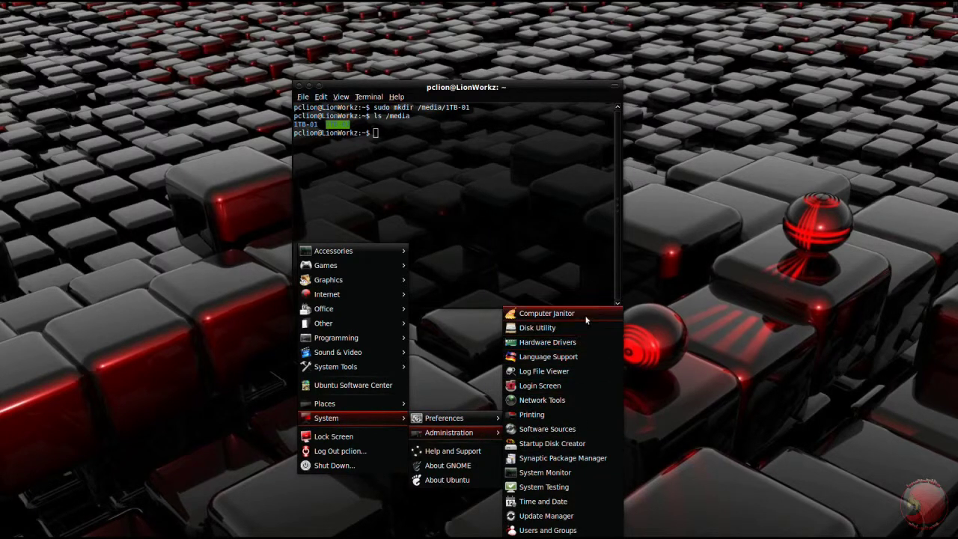
click(579, 329)
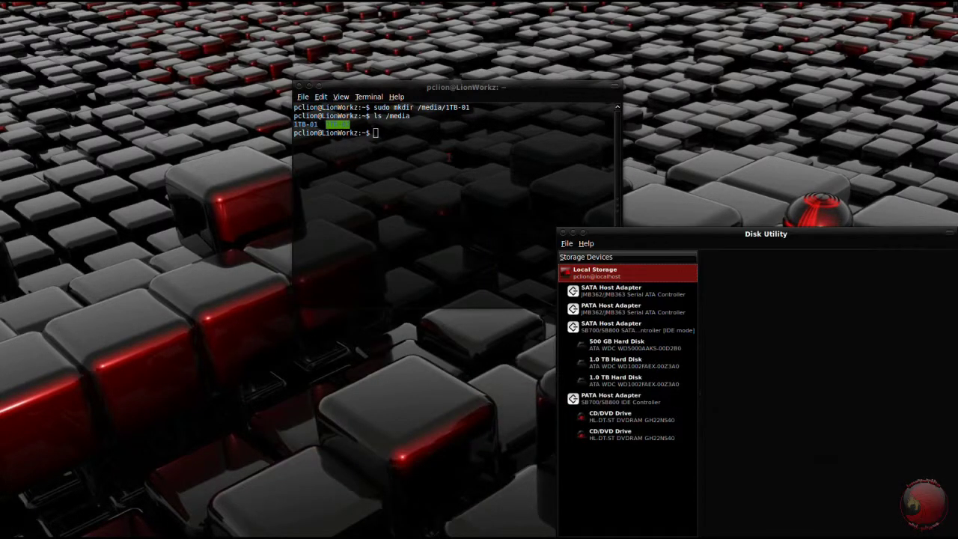
drag(702, 234, 416, 79)
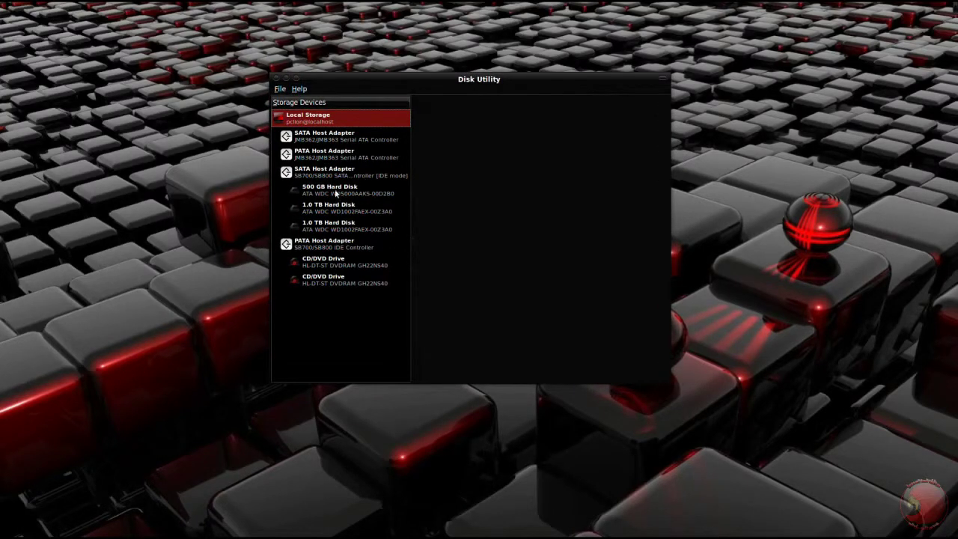
click(329, 227)
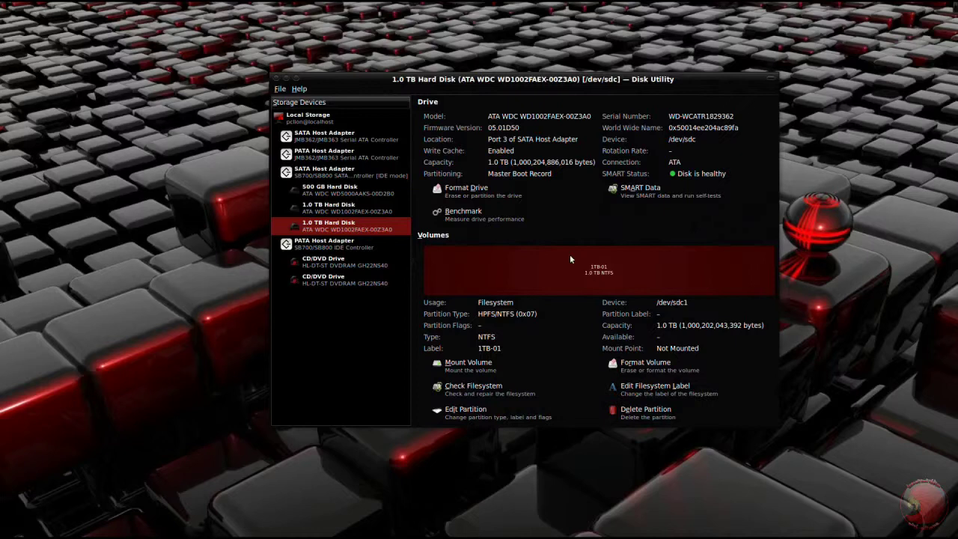
- Run gksu gedit /etc/fstab and authenticate with the administrator password
key(alt+F2)
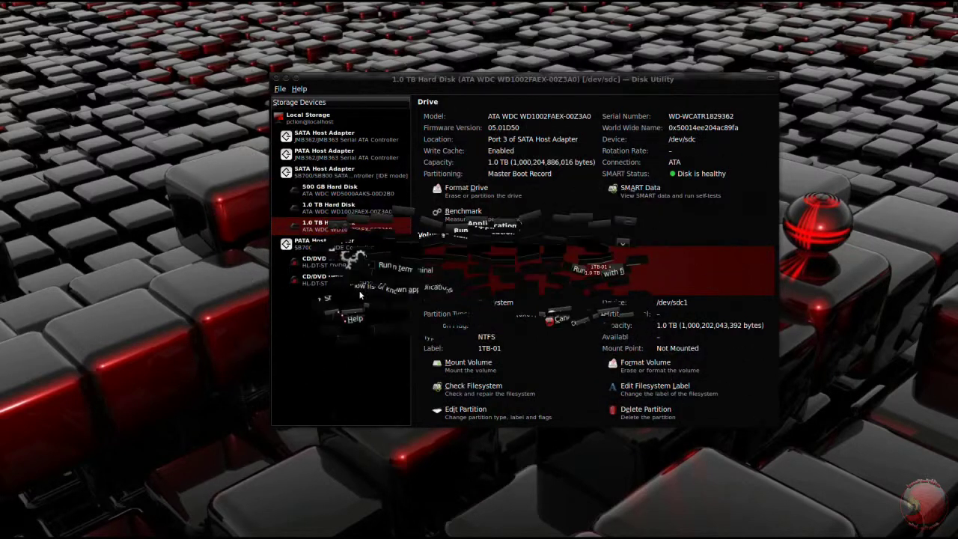
text(gksu)
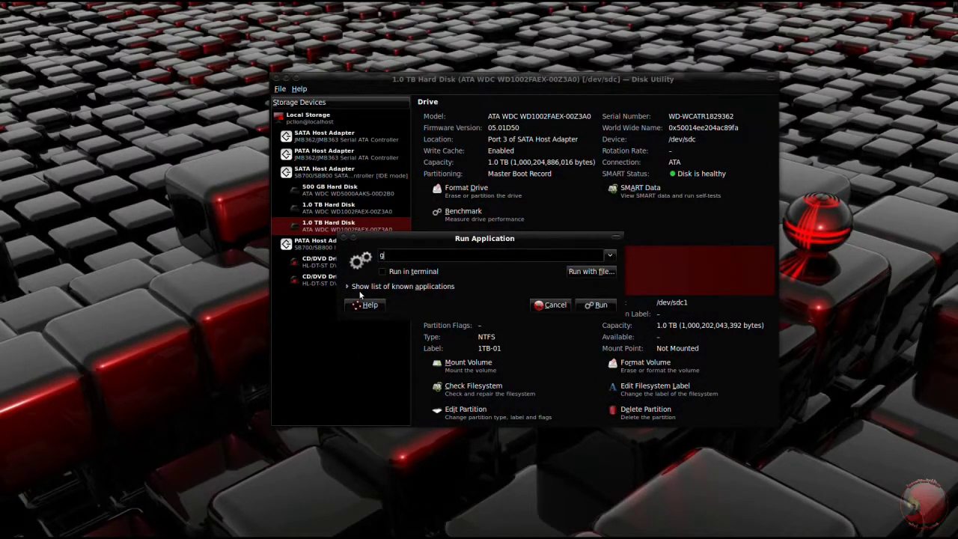
text( gedit /etc/fstab)
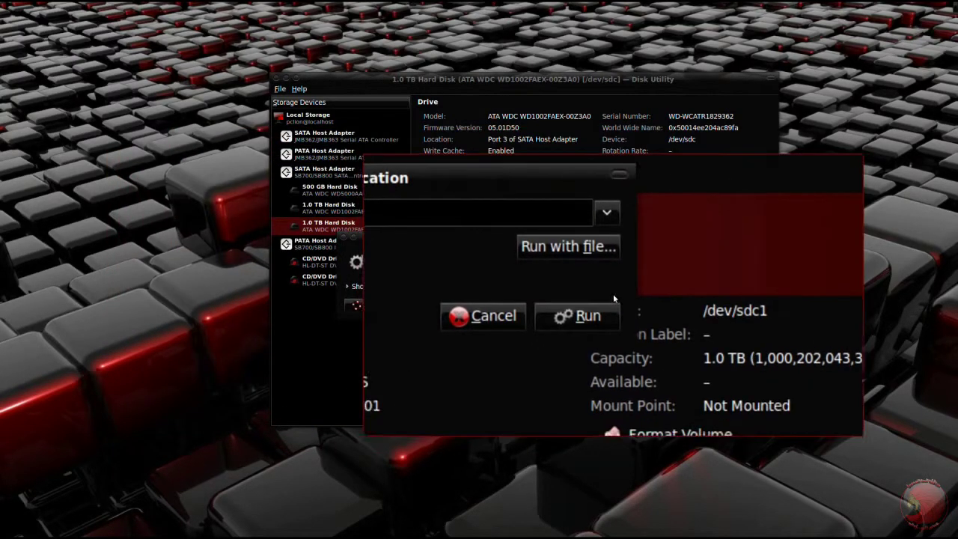
click(587, 314)
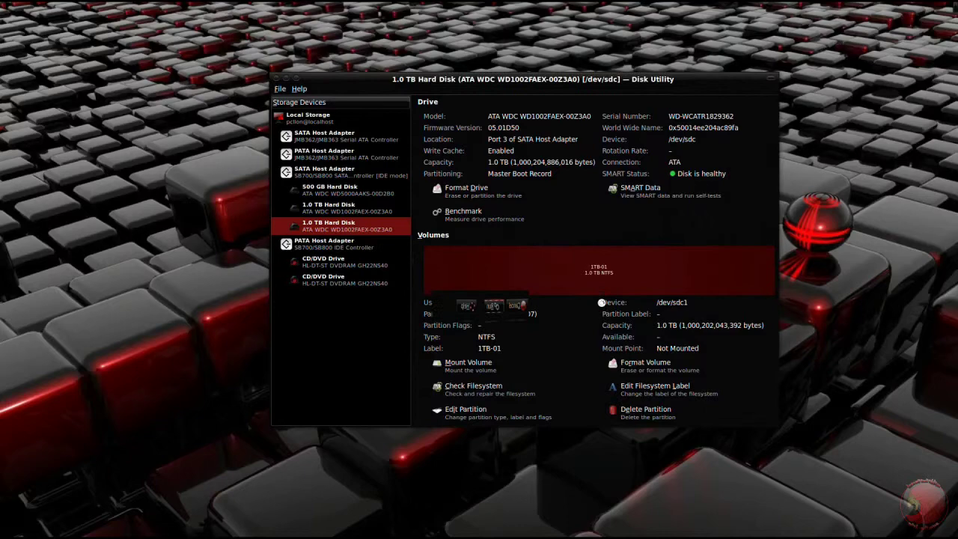
text(************)
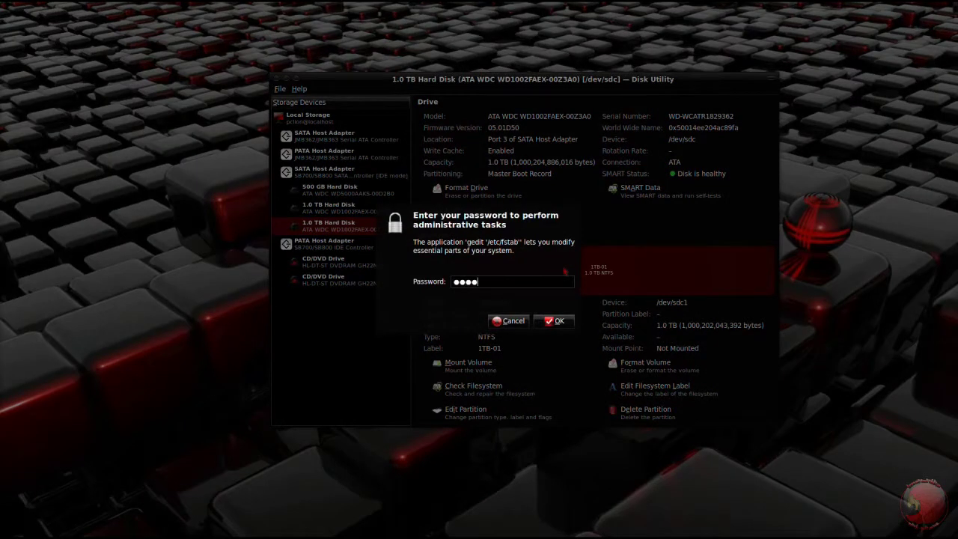
key(Return)
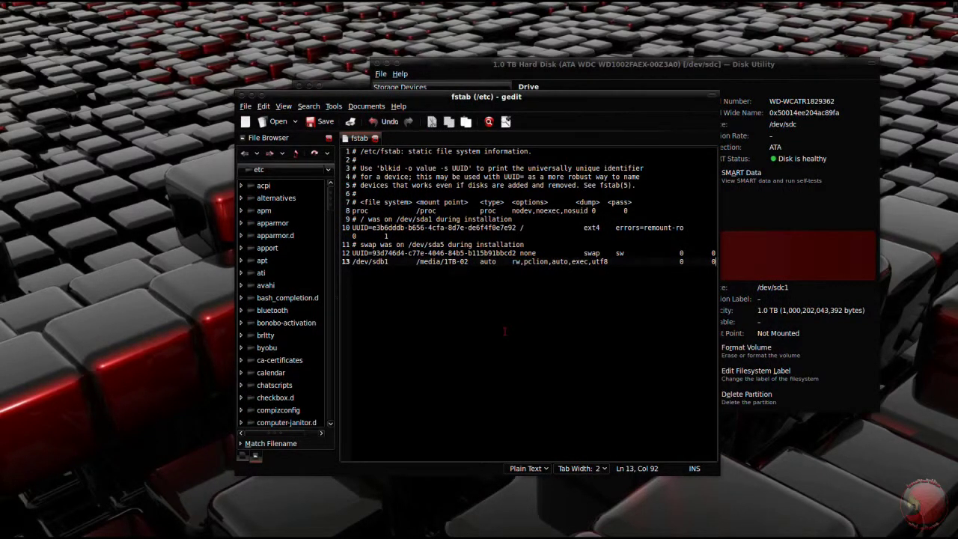
click(263, 106)
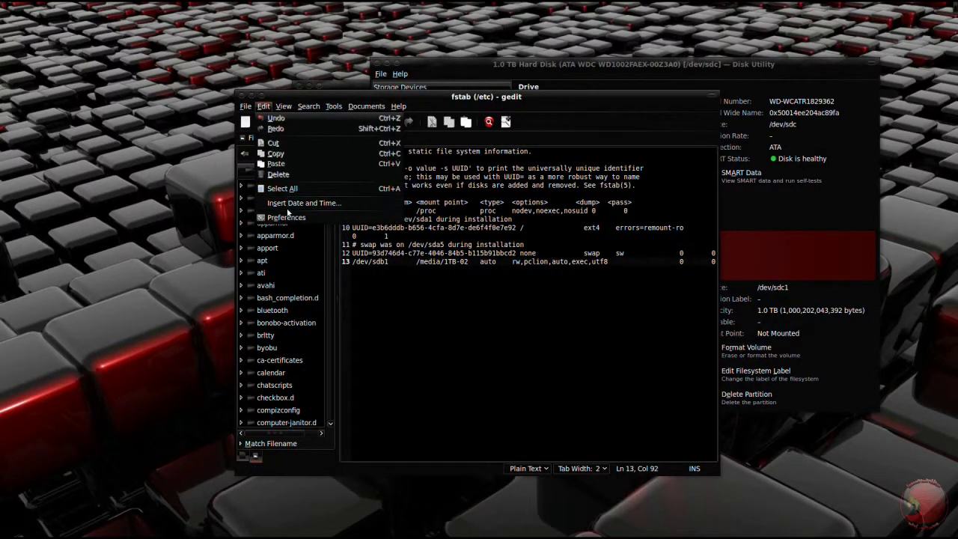
click(287, 217)
click(416, 193)
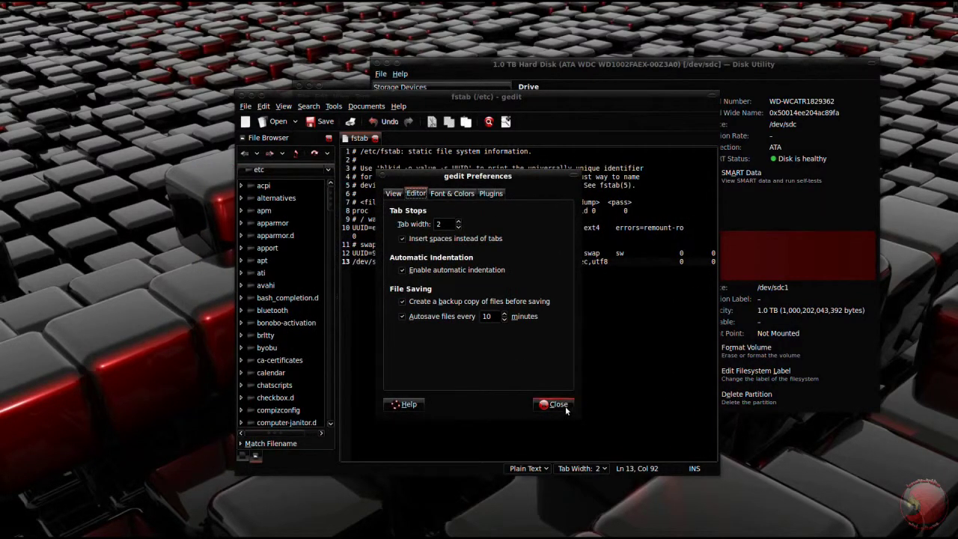
click(564, 406)
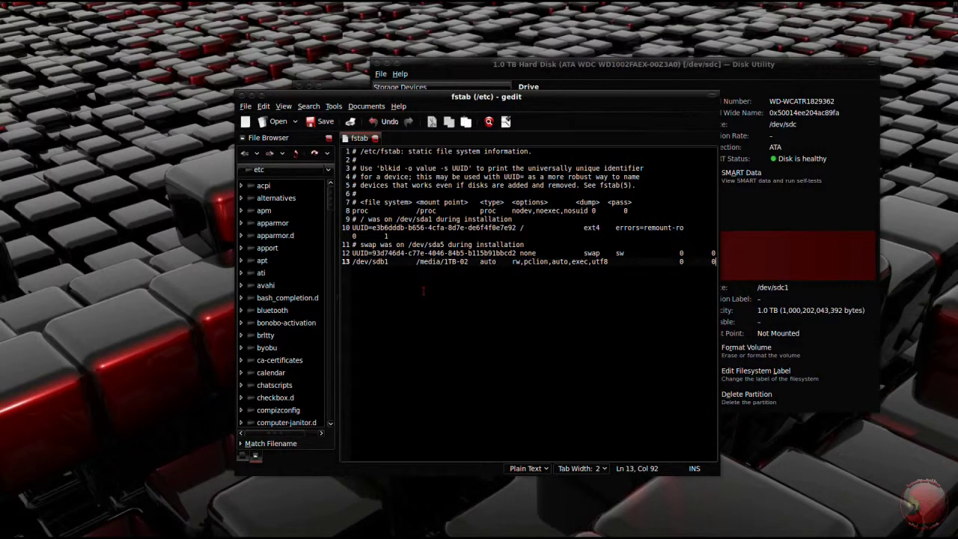
- On a new line 14, enter /dev/sdc1 /media/1TB-01 auto with options rw,pclion,auto,exec,utf8
click(342, 202)
key(shift+End)
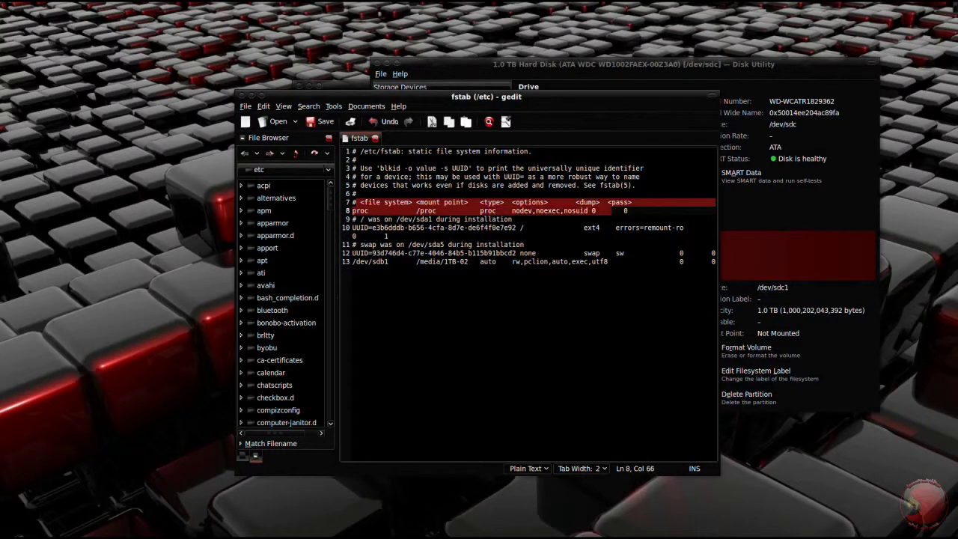
key(ctrl+End)
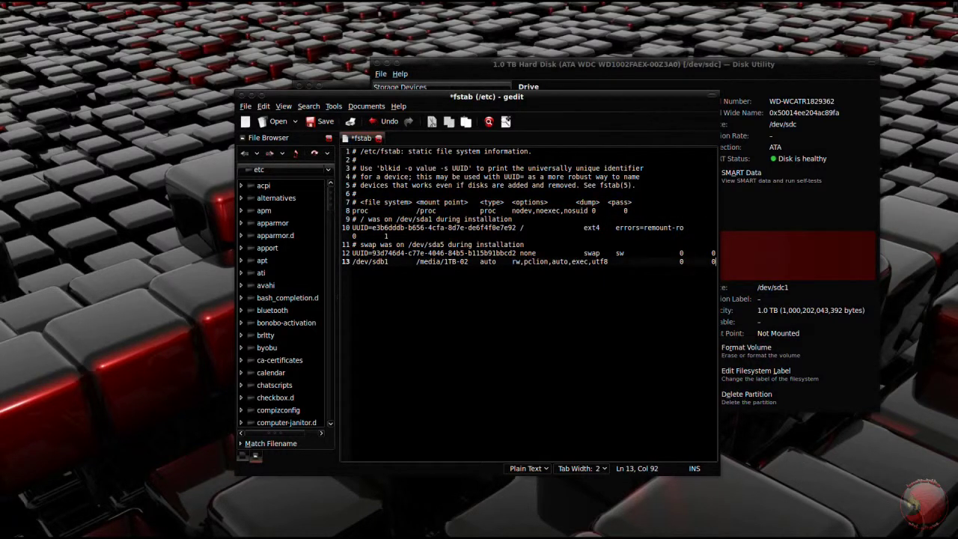
key(Return)
text(/dev/sdc1       /media/)
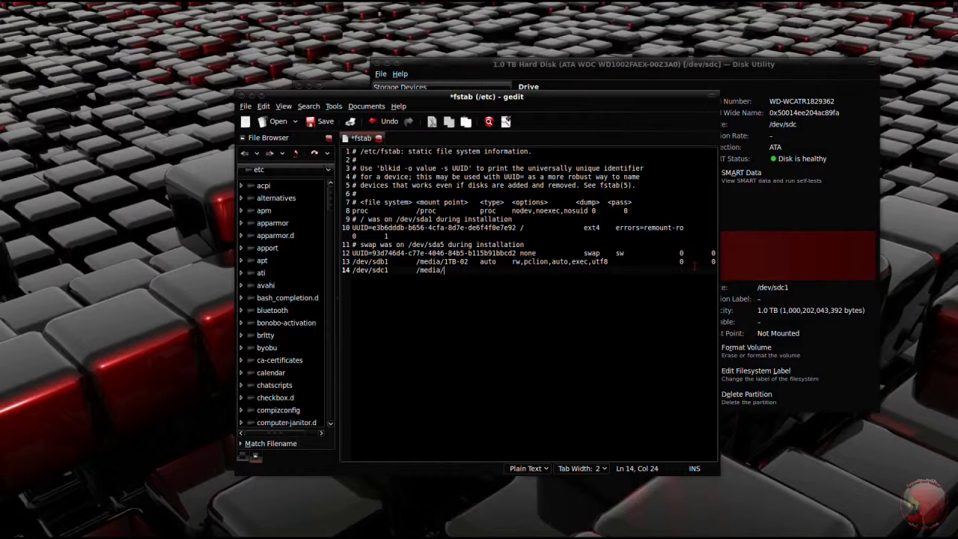
text(1TB-01)
text(auto)
text(rw,pclion,au)
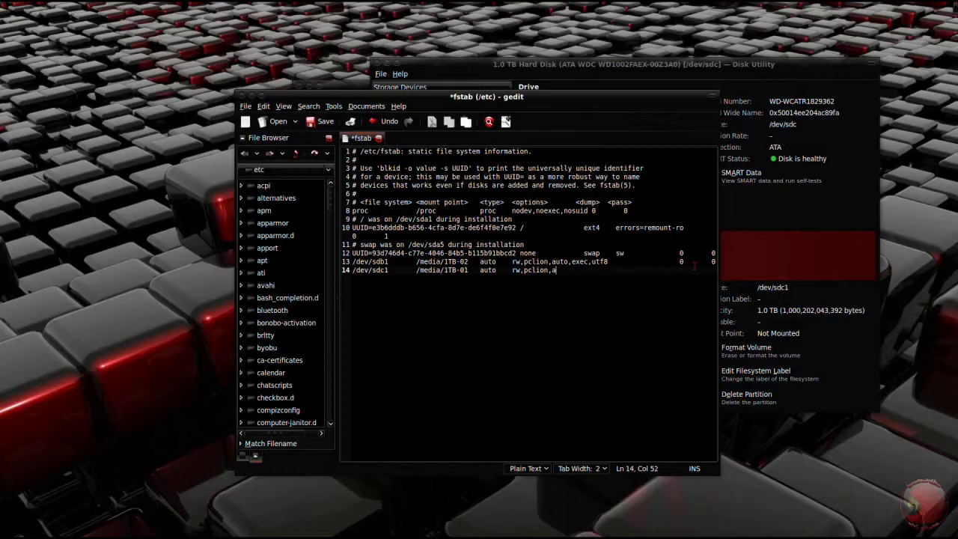
text(to,exec,utf8)
- Finish line 14 with tab-aligned 0 0 and check its alignment against line 13
key(Tab)
key(Tab)
key(Tab)
key(Tab)
text(0)
key(Tab)
key(Tab)
text(0)
key(Up)
key(Home)
key(shift+Right)
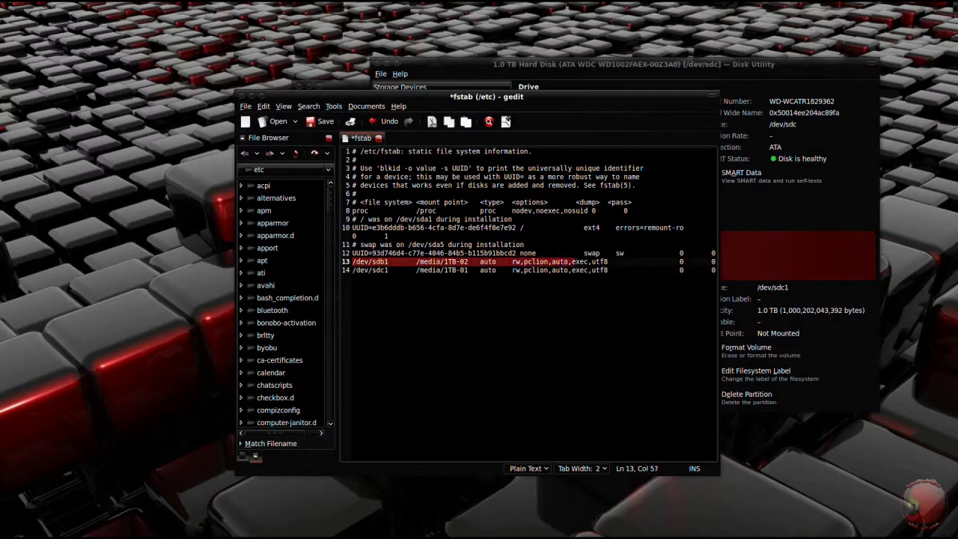
key(Down)
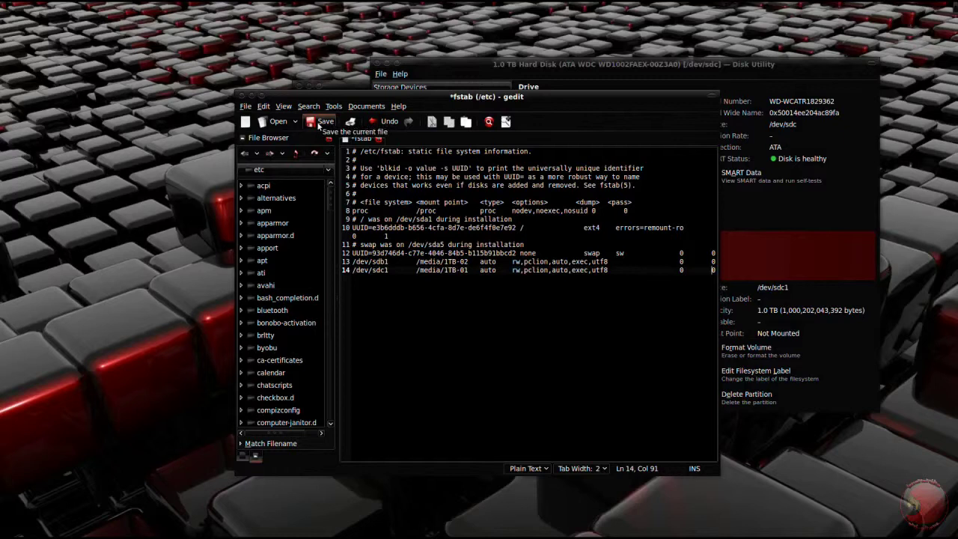
- Save /etc/fstab and switch over to the home-folder file browser
click(319, 122)
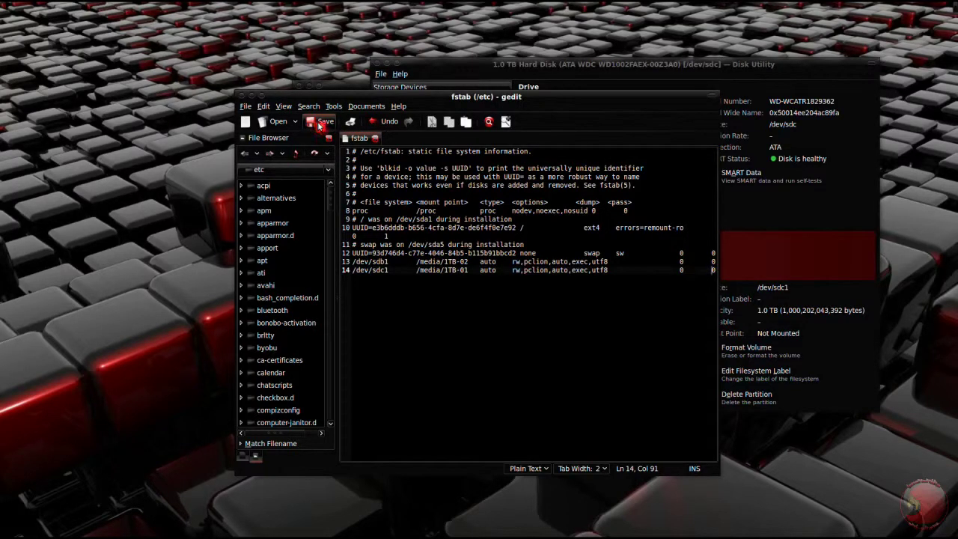
key(alt+Tab)
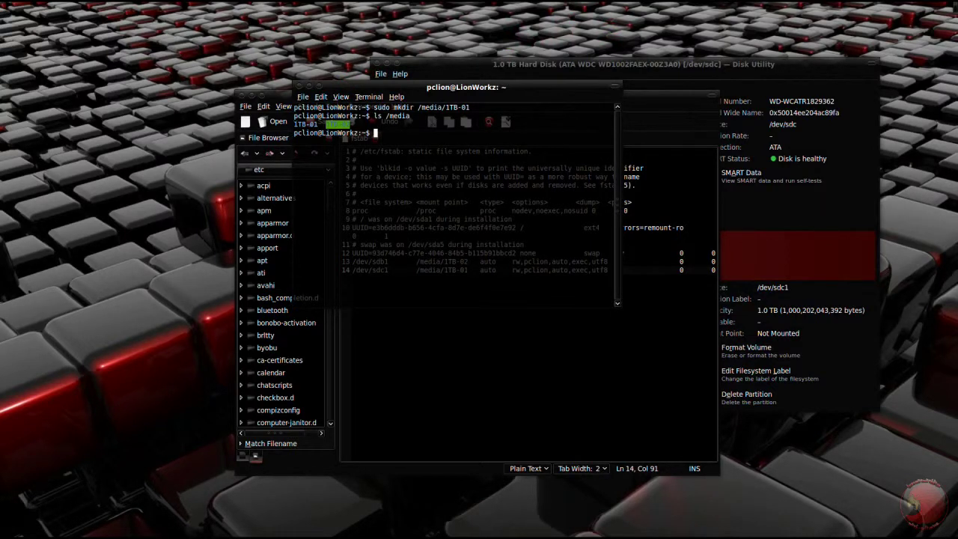
key(alt+Tab)
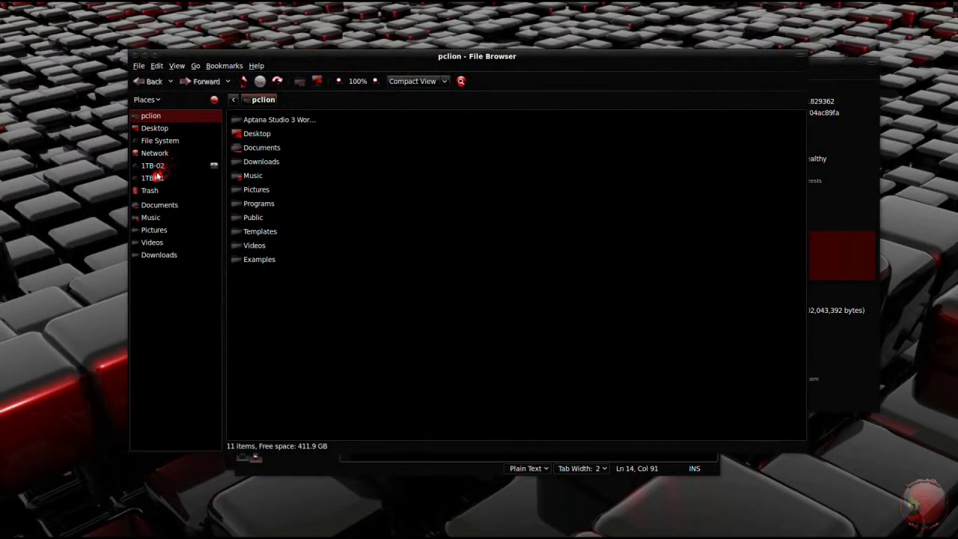
- Attempt to mount 1TB-01 from Places and dismiss the only-root-can-mount error
click(156, 178)
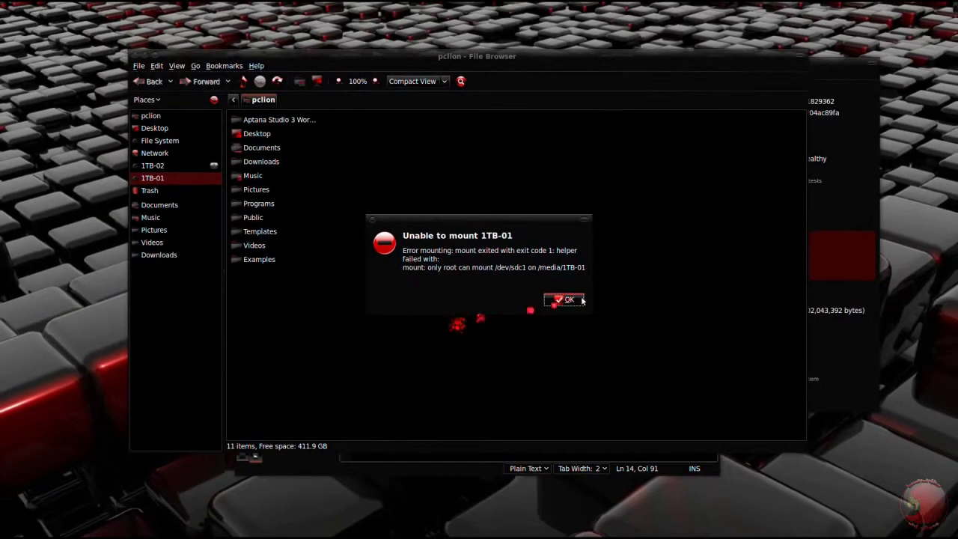
click(614, 284)
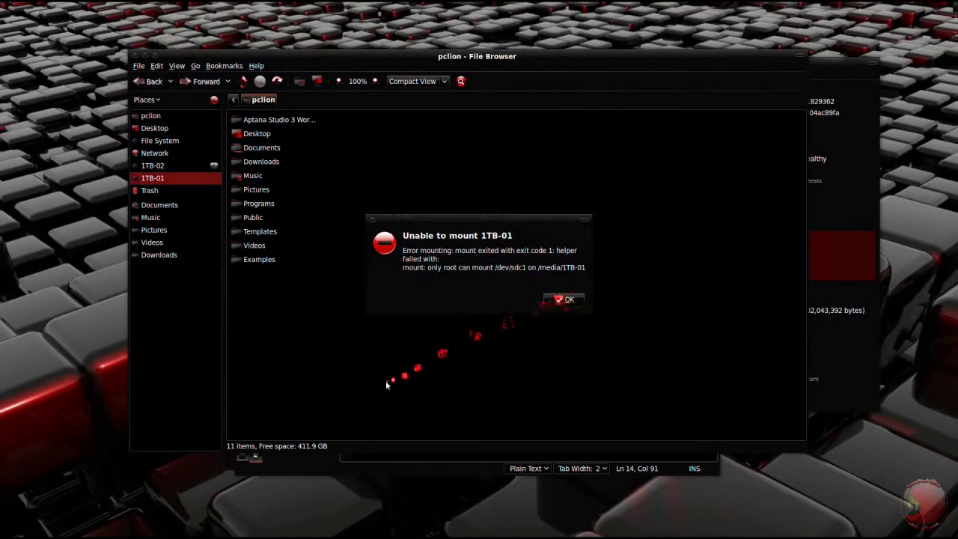
click(562, 300)
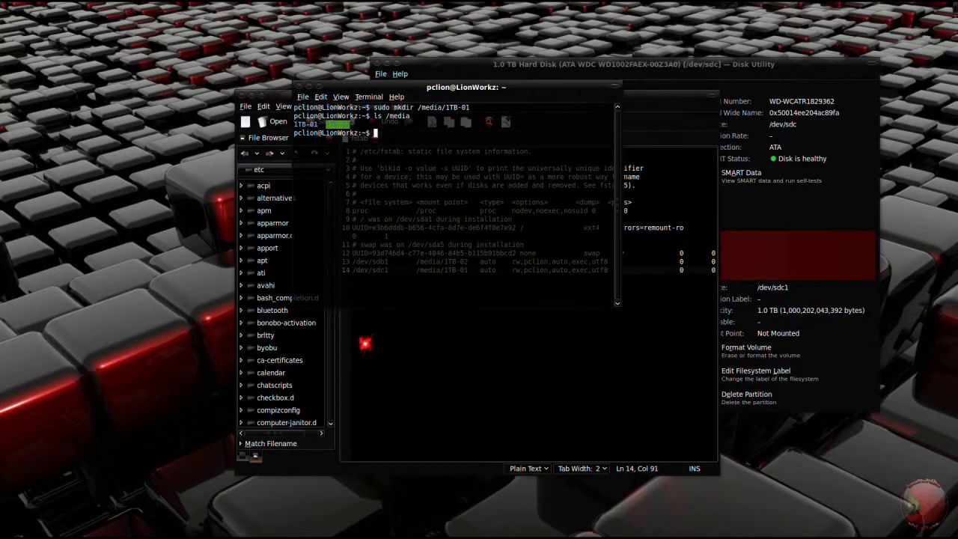
- Bring the gedit window showing /etc/fstab back to the front
click(365, 344)
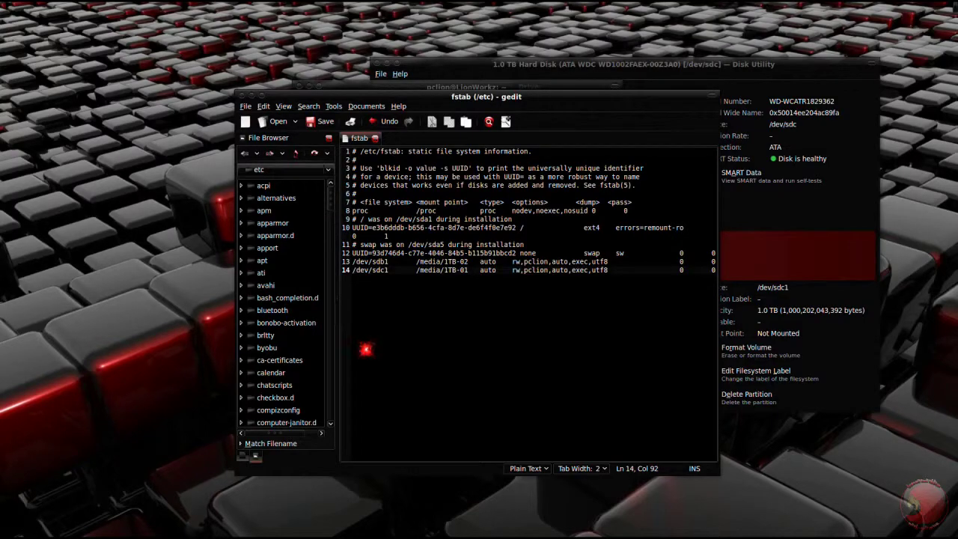